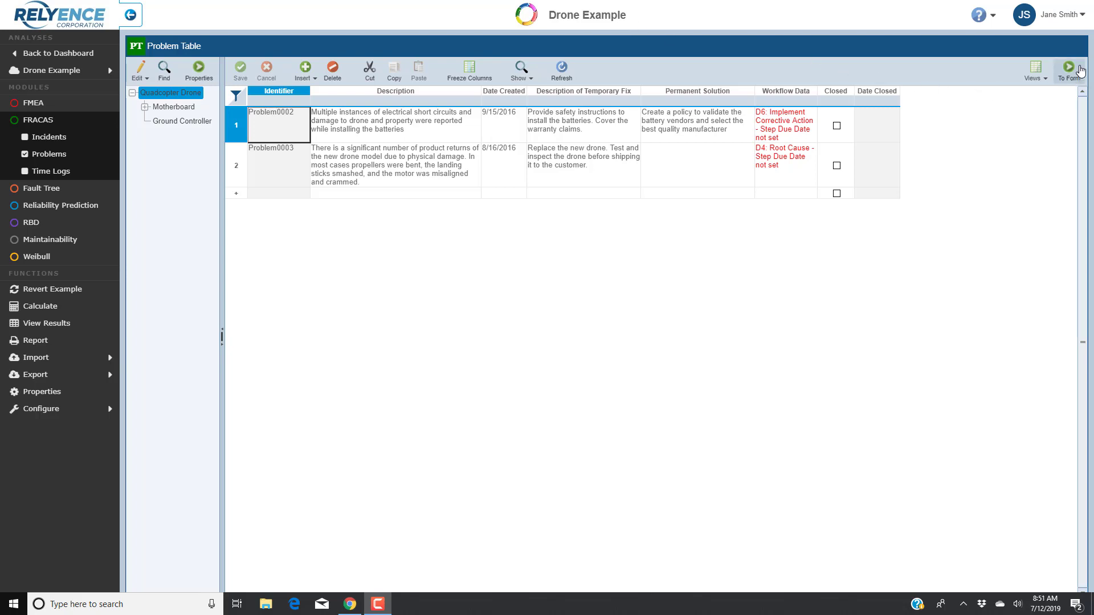
Step: Open the Problem Form for customization and create a new form named "Management Review"
click(1069, 69)
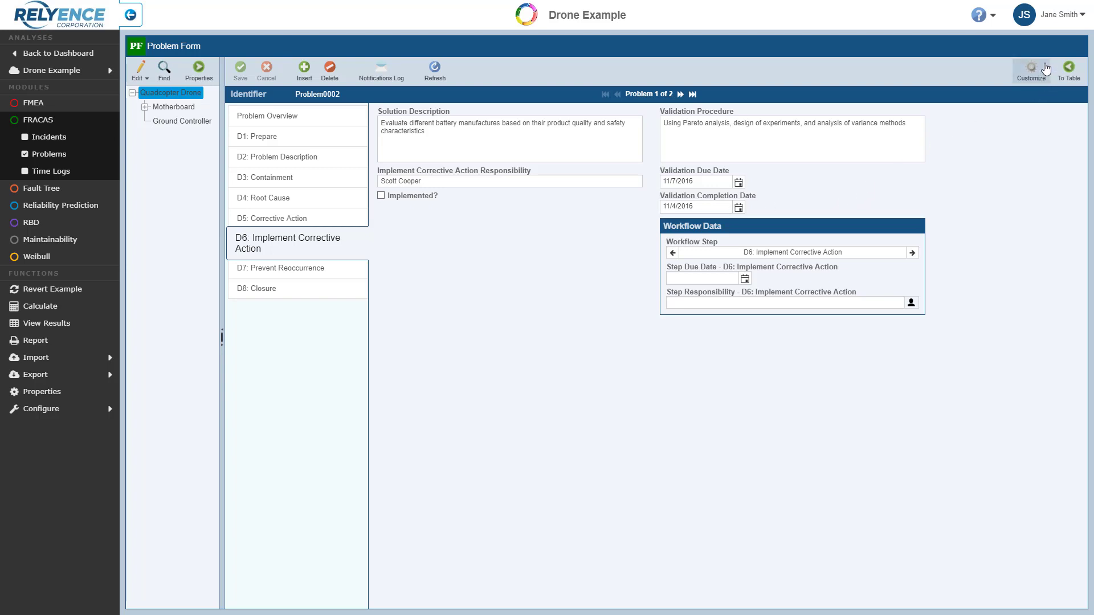
click(1046, 69)
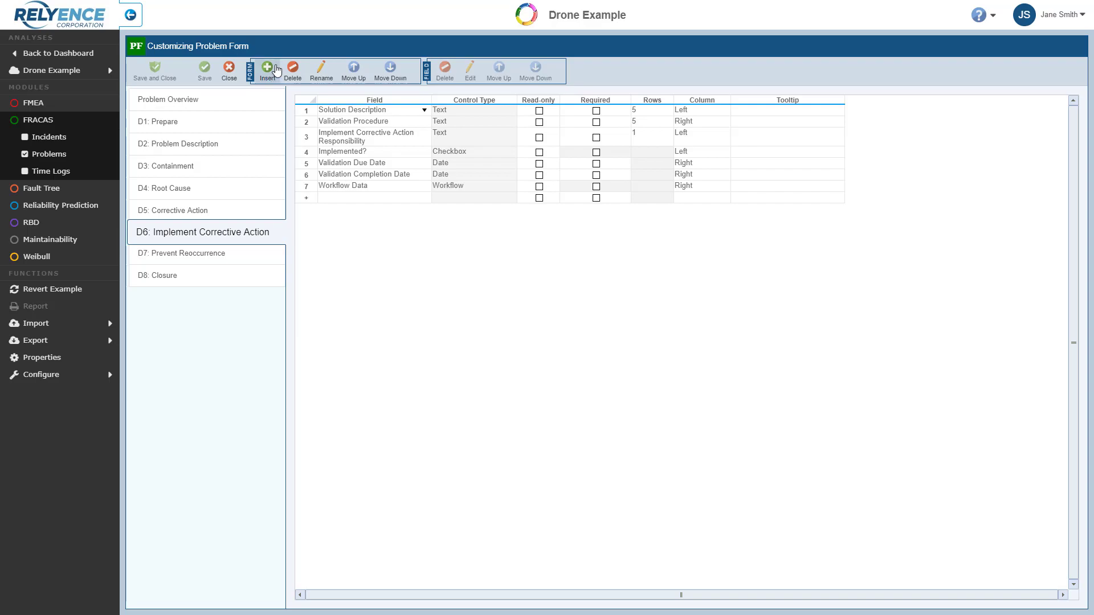
click(277, 69)
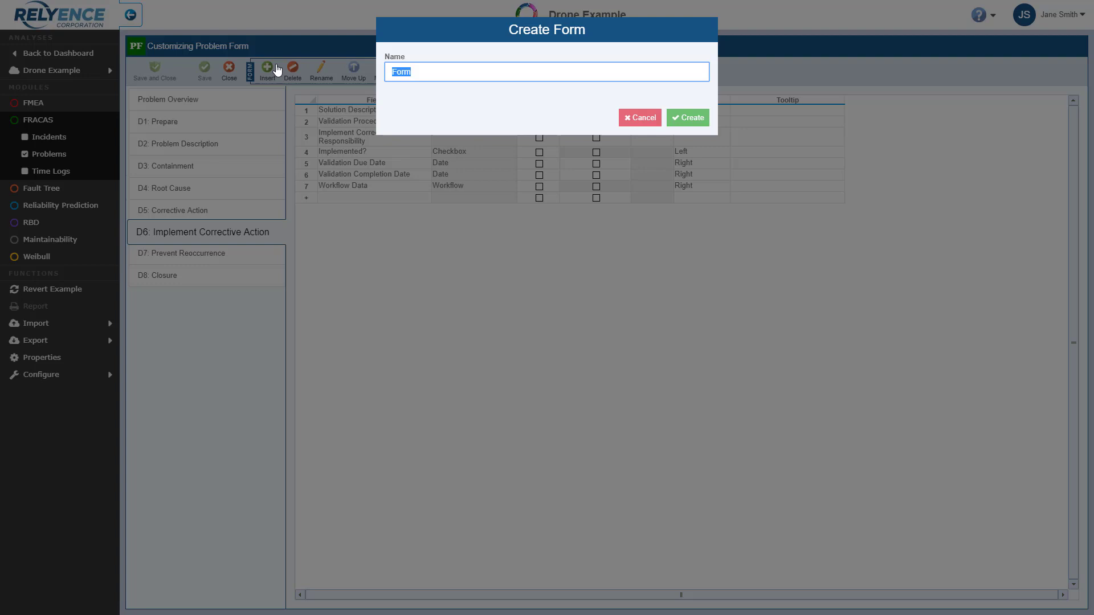
text(Management Review)
click(705, 121)
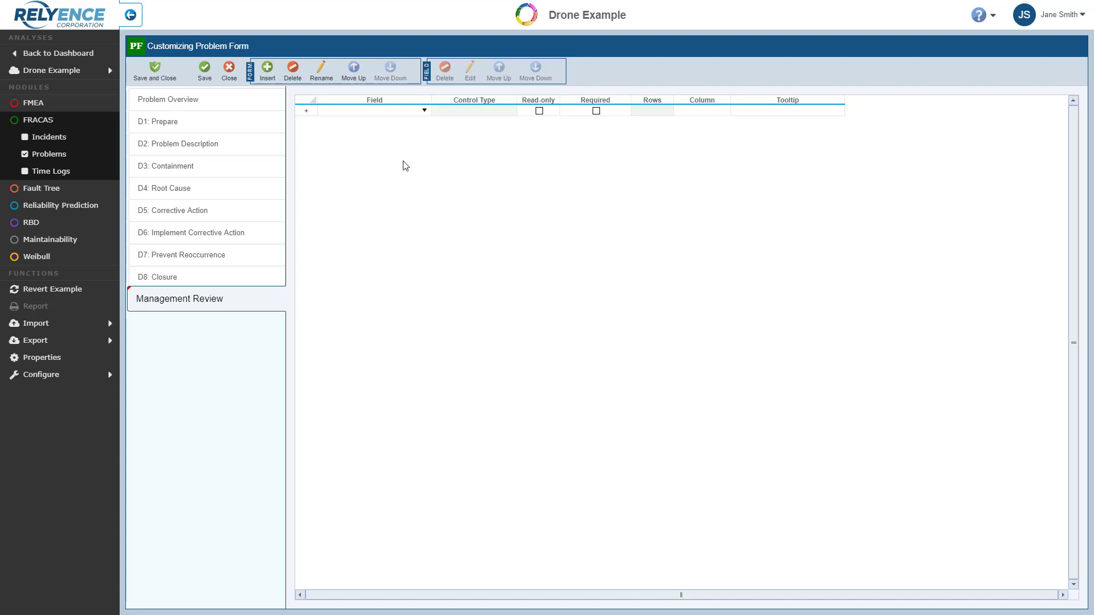
Step: Add a new field named "Review Date" with the Date control type to the Management Review form
click(425, 111)
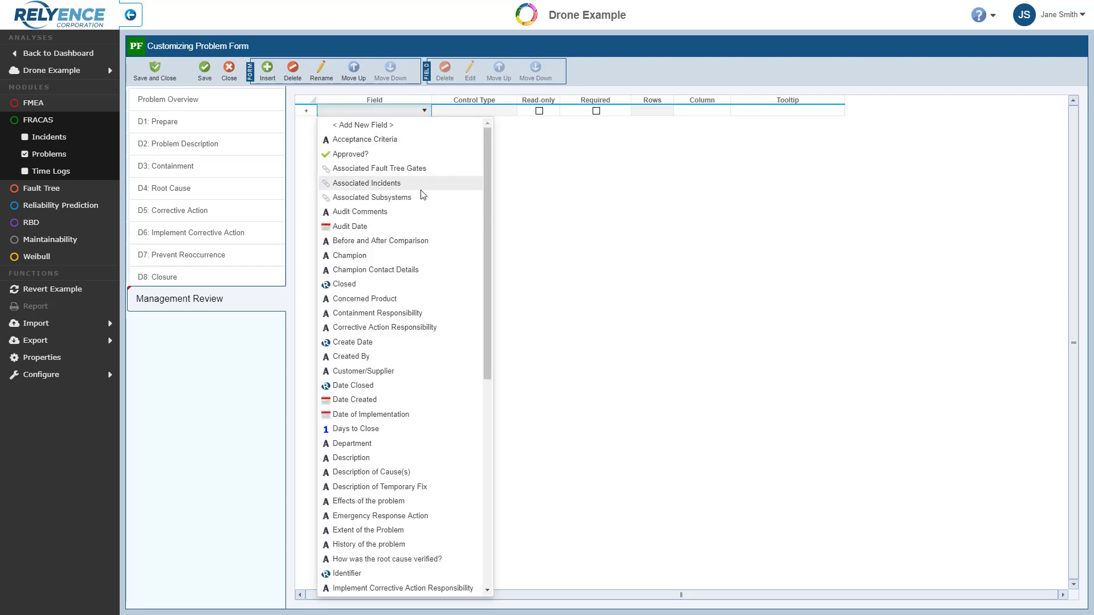
click(420, 132)
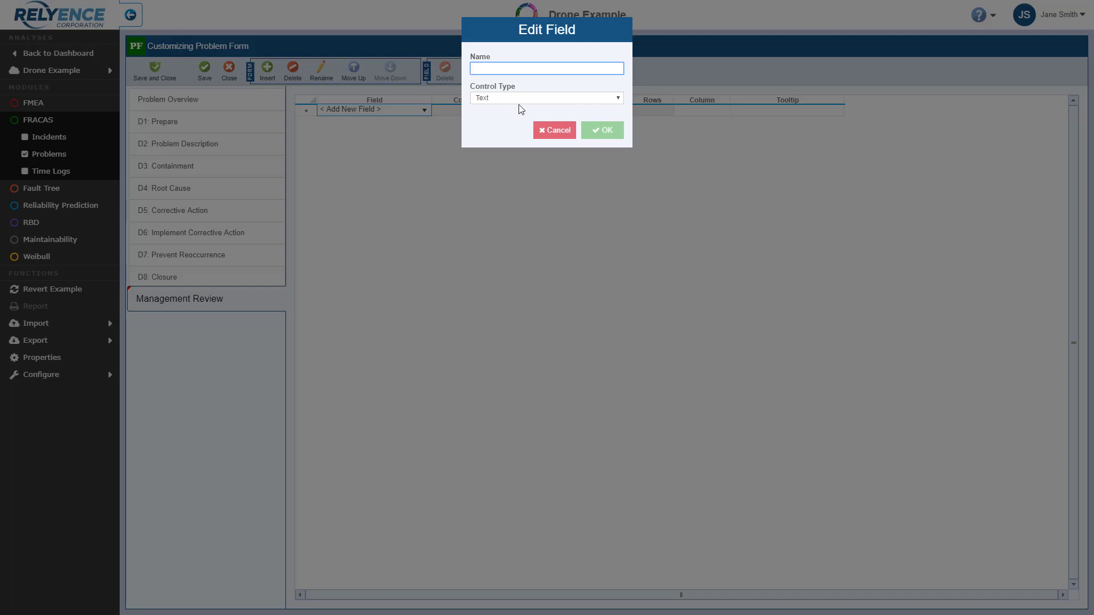
text(Review D)
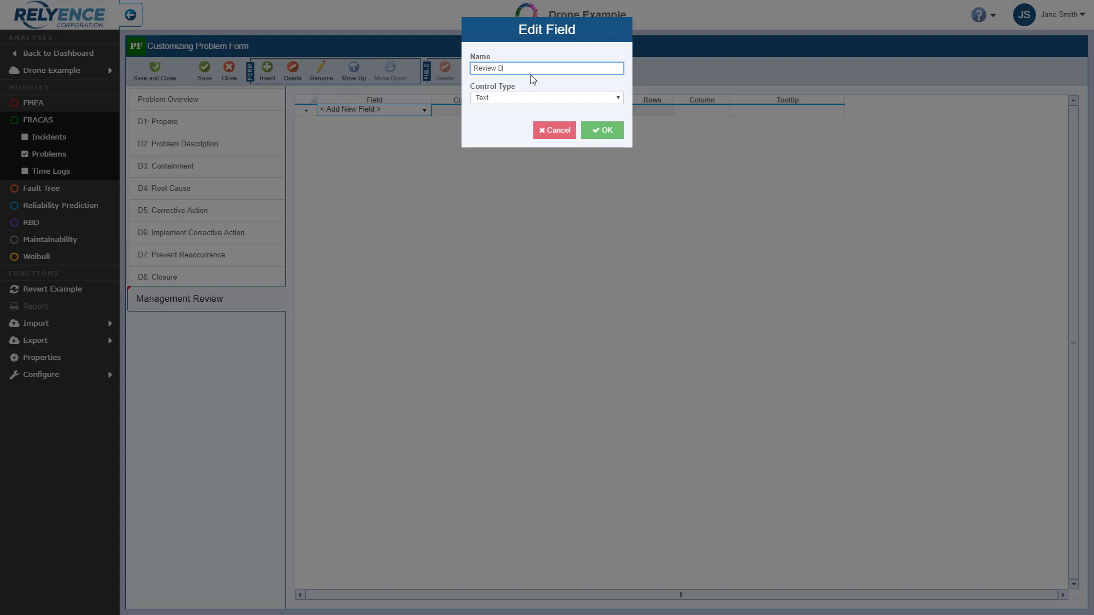
text(ate)
click(619, 99)
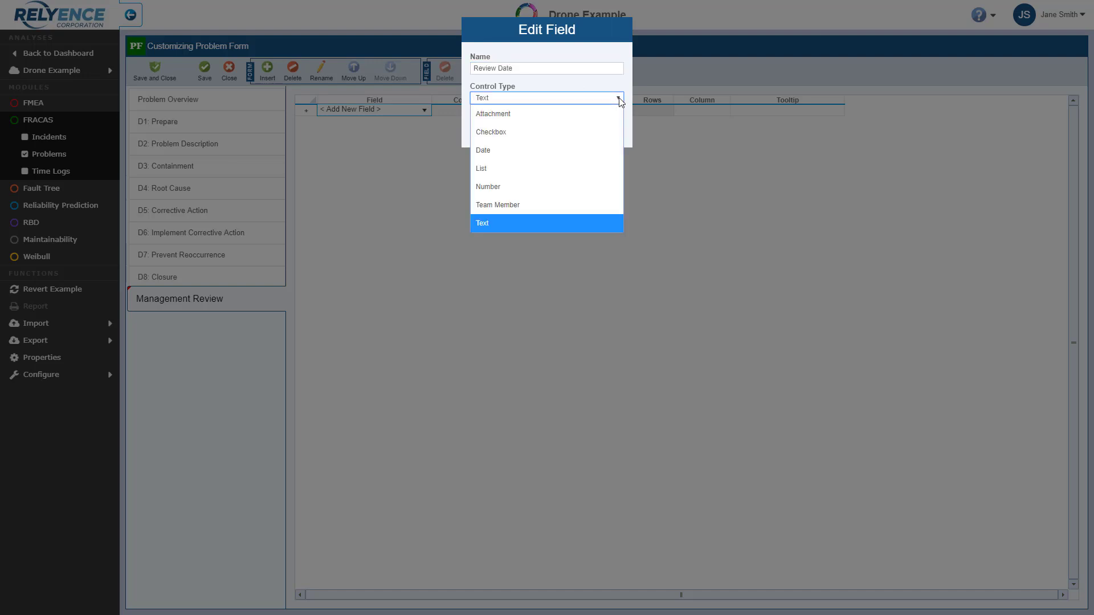
click(594, 152)
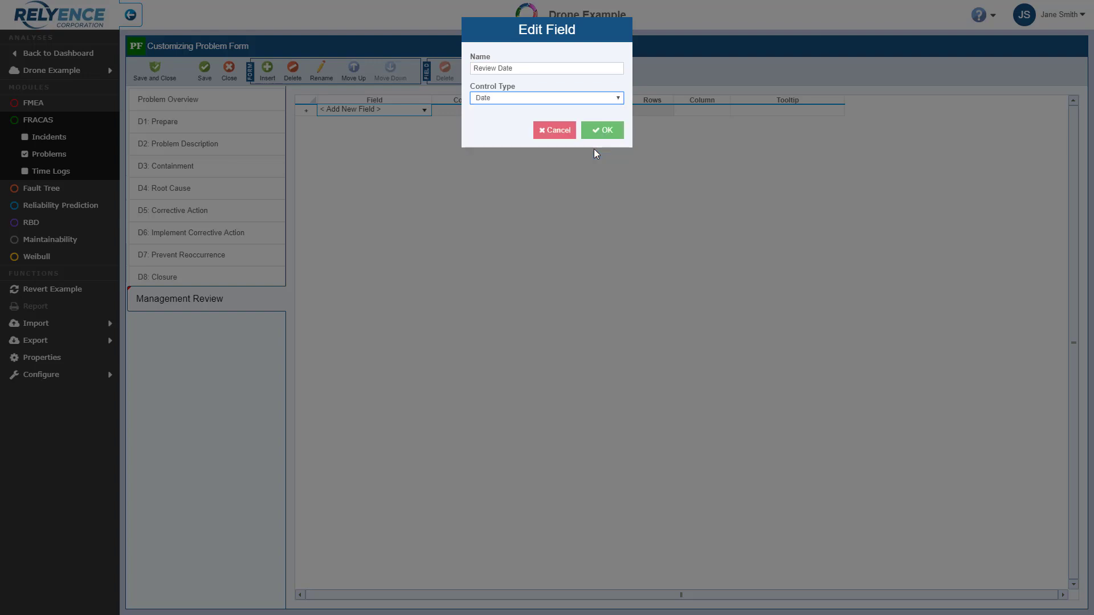
click(614, 133)
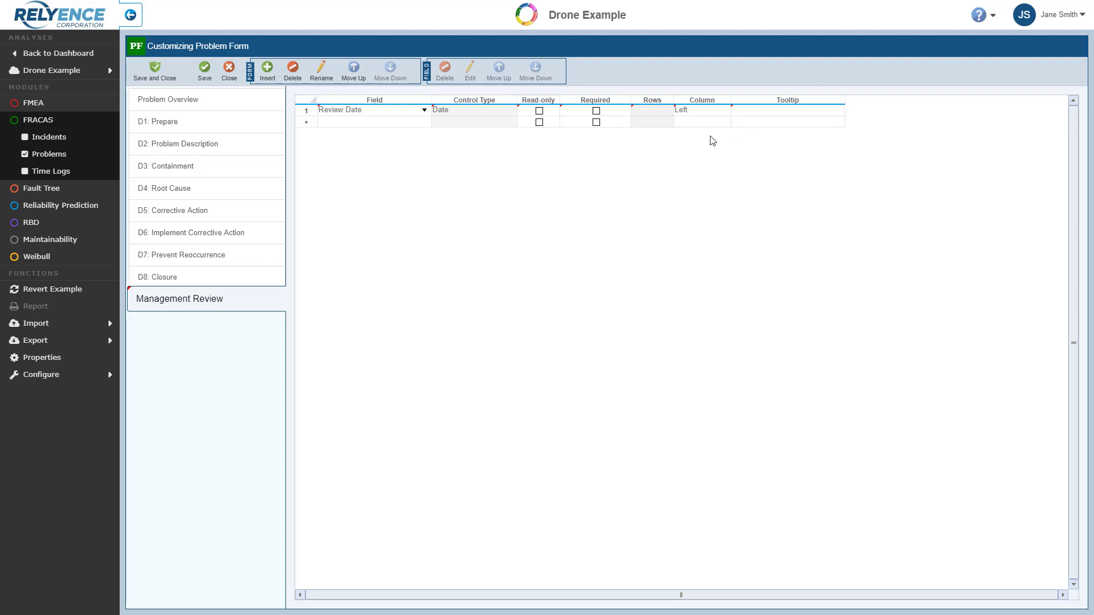
Step: Add a new field named "Review Description" with the Text control type below Review Date
click(425, 127)
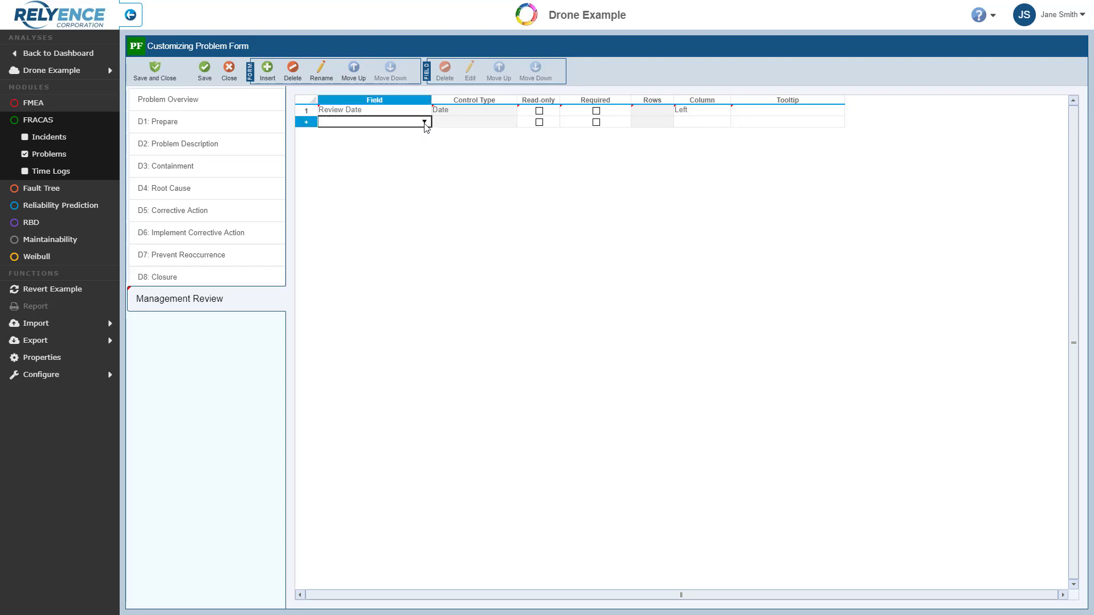
click(425, 124)
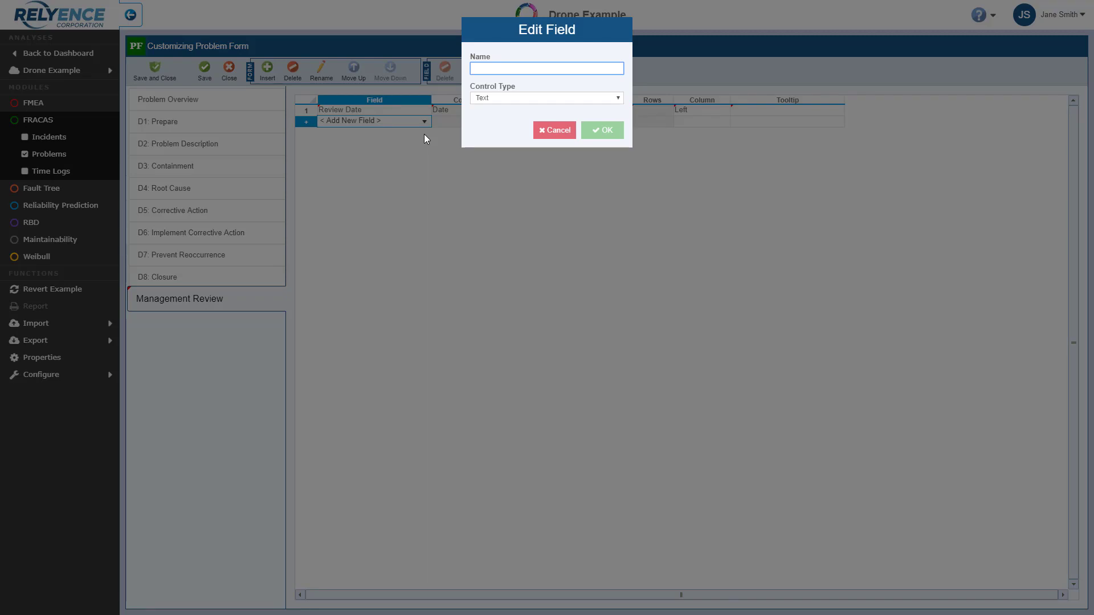
text(Review )
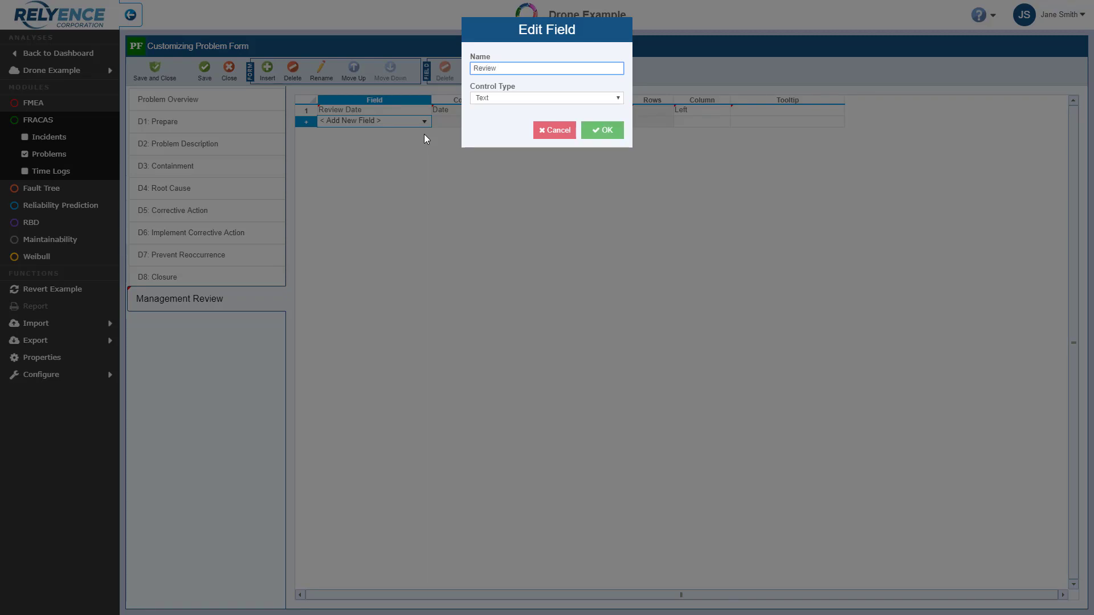
text(Description)
click(619, 99)
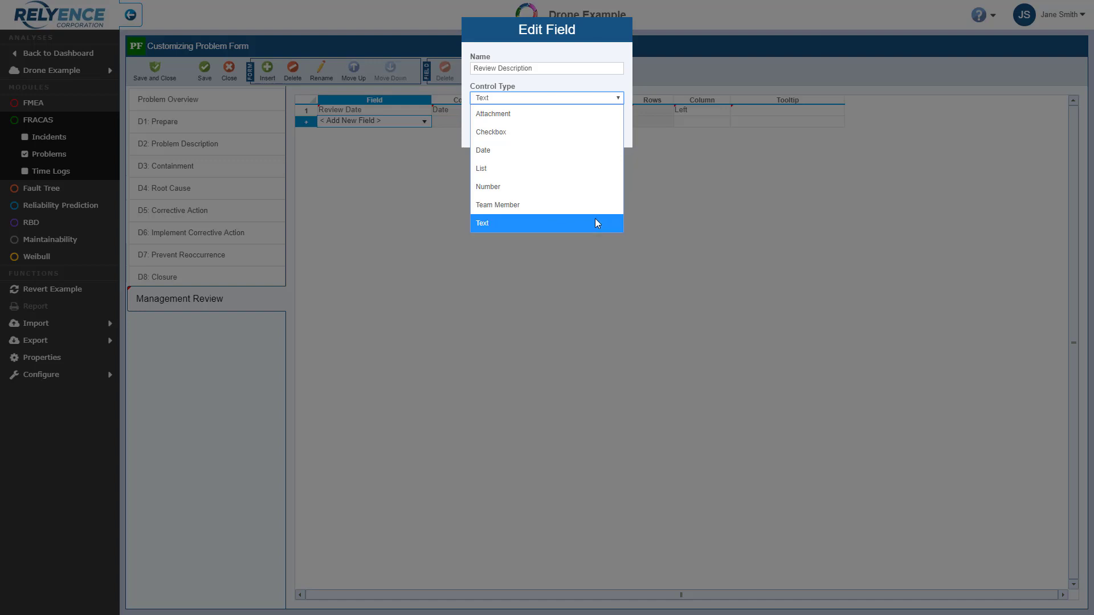
click(583, 91)
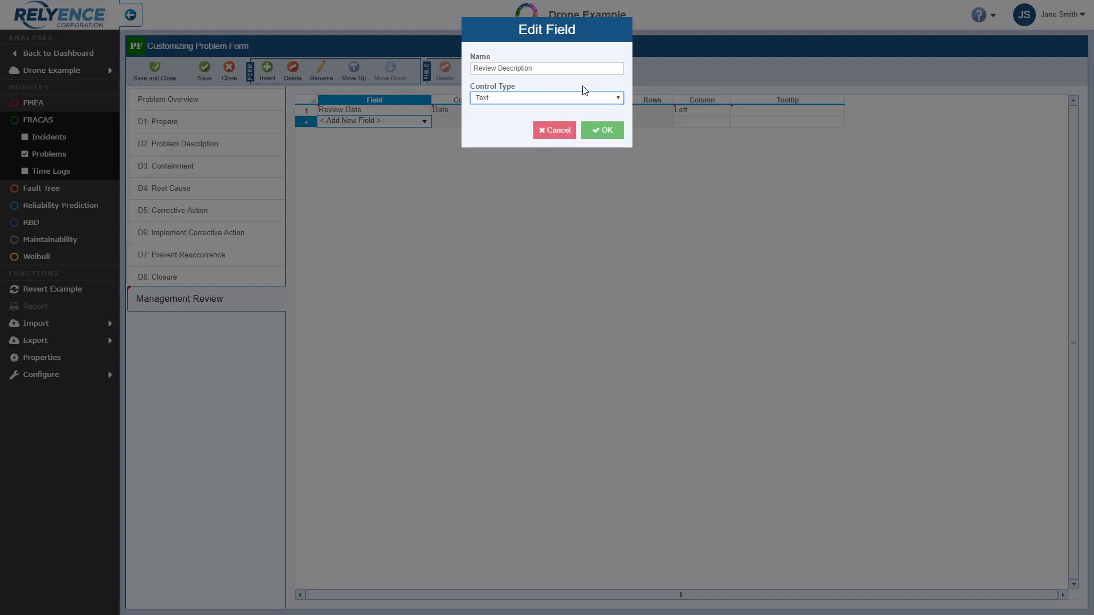
click(613, 131)
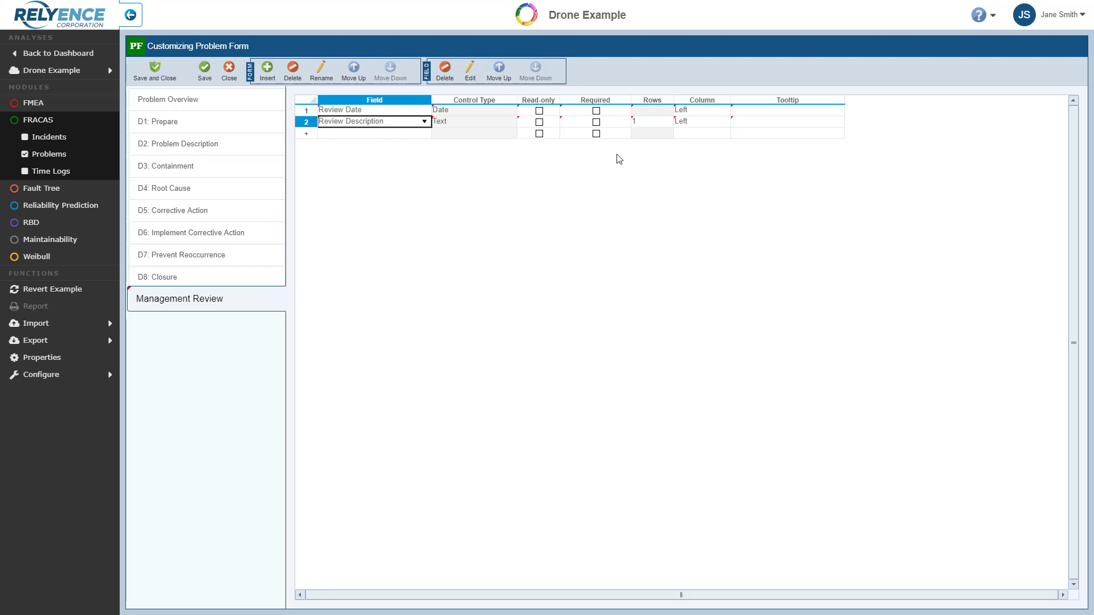
Step: Set the Review Description field's number of rows to 10
click(644, 126)
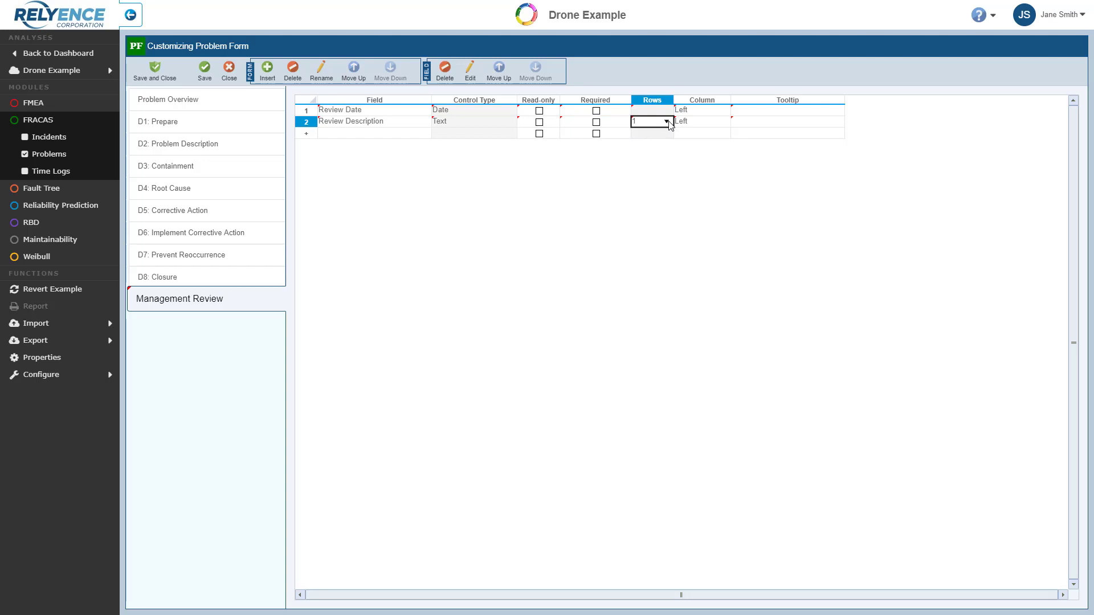
click(667, 122)
click(648, 261)
Step: Start a new field named "Review Outcome" with the List control type and create a list named "Review Outcome" for it
click(427, 135)
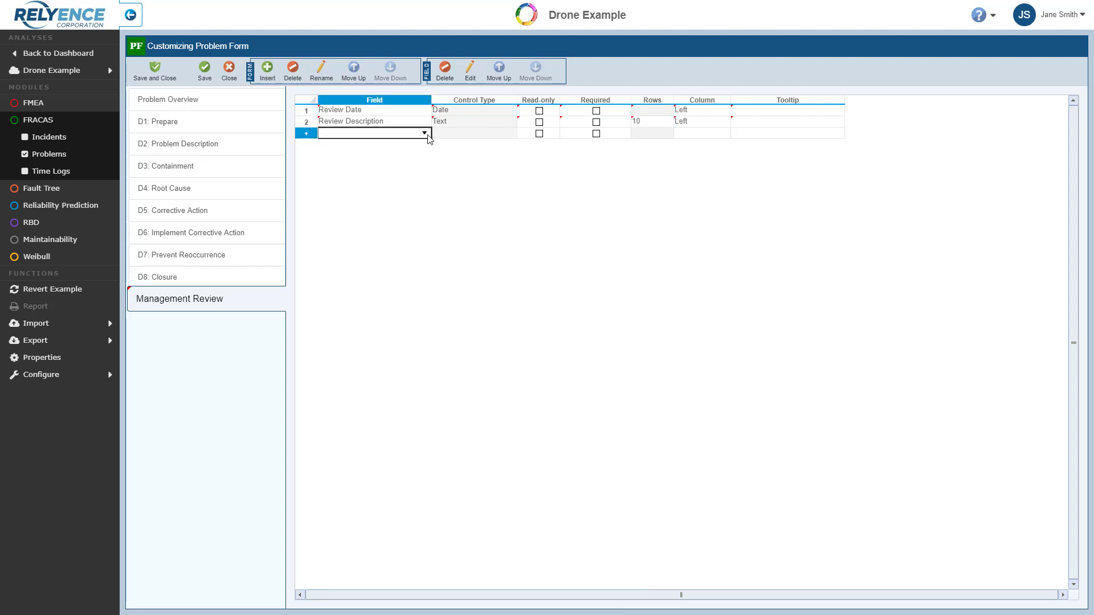
click(428, 136)
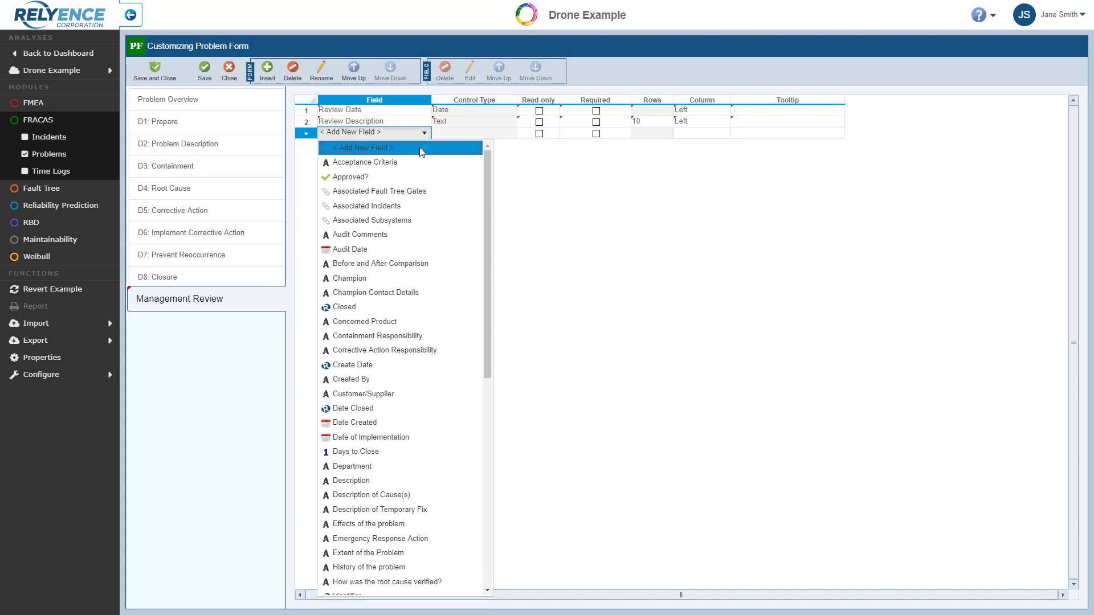
click(419, 147)
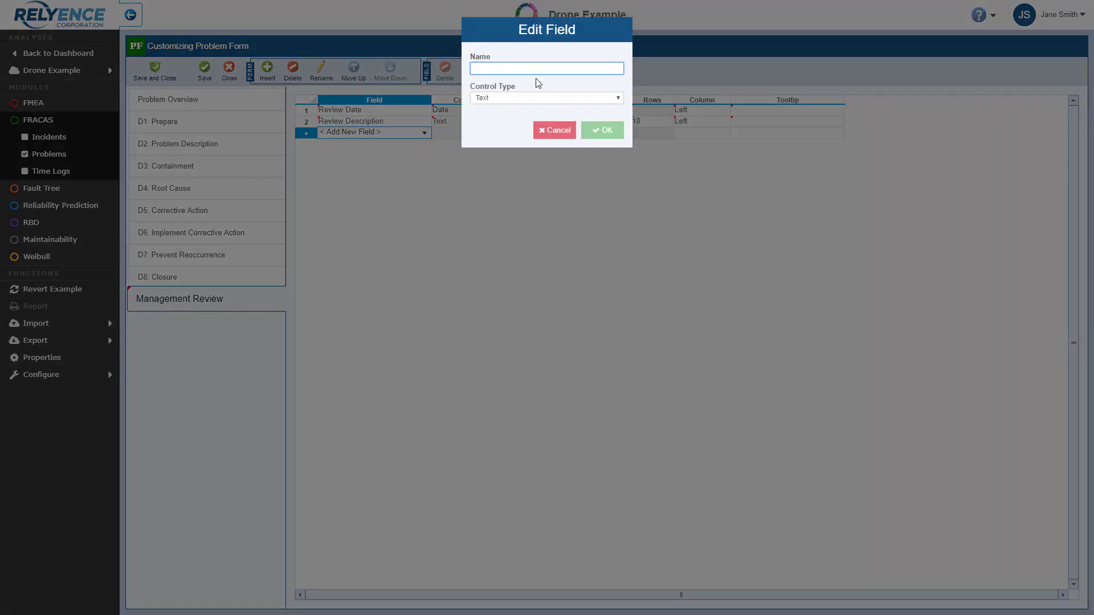
text(Review )
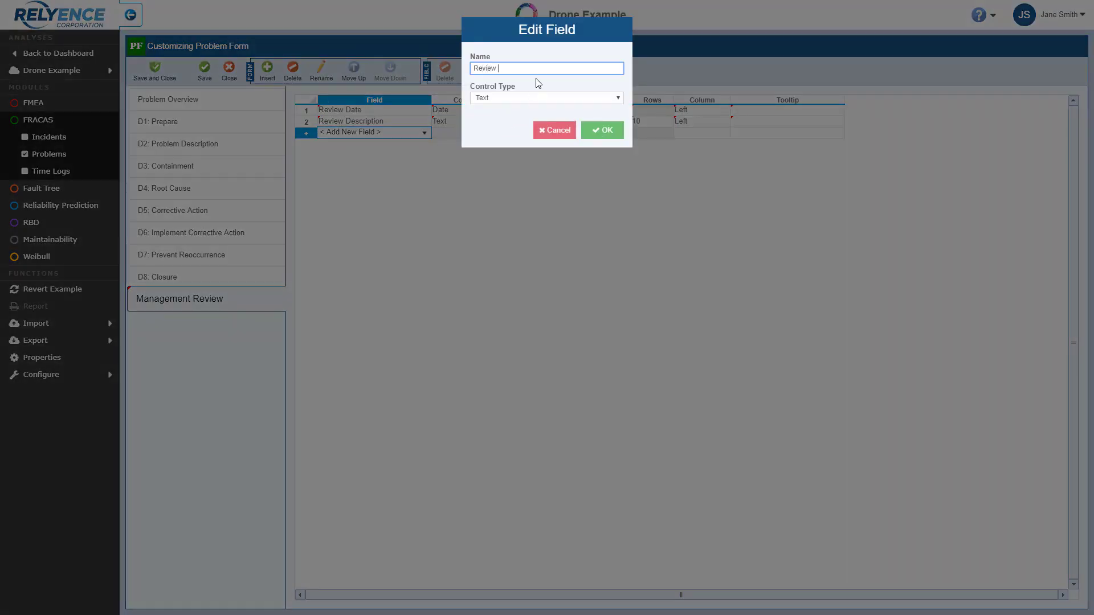
text(Outcome)
click(619, 98)
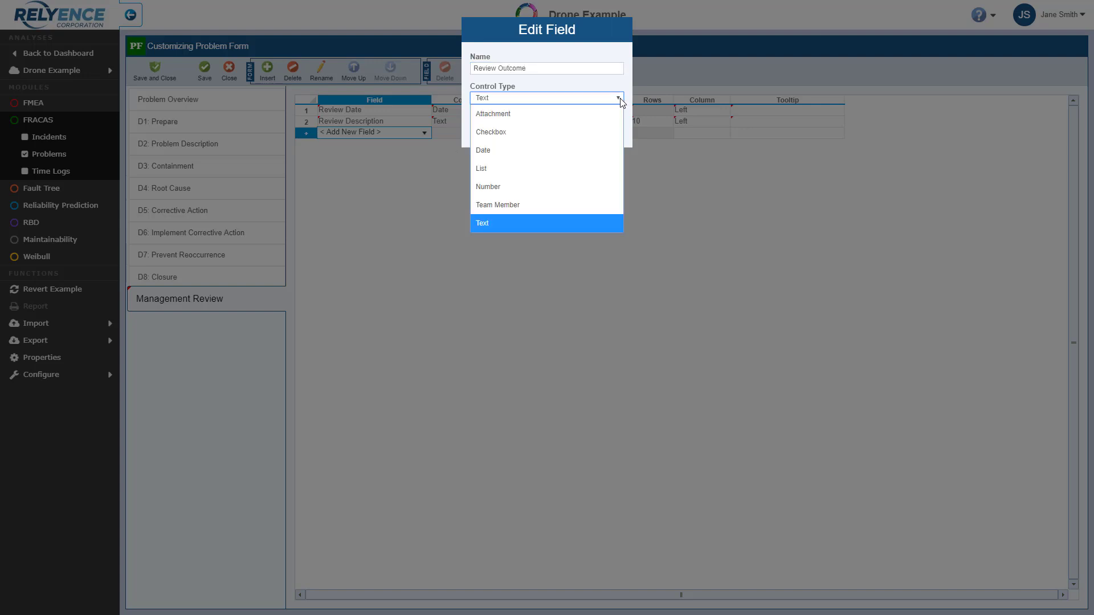
click(587, 167)
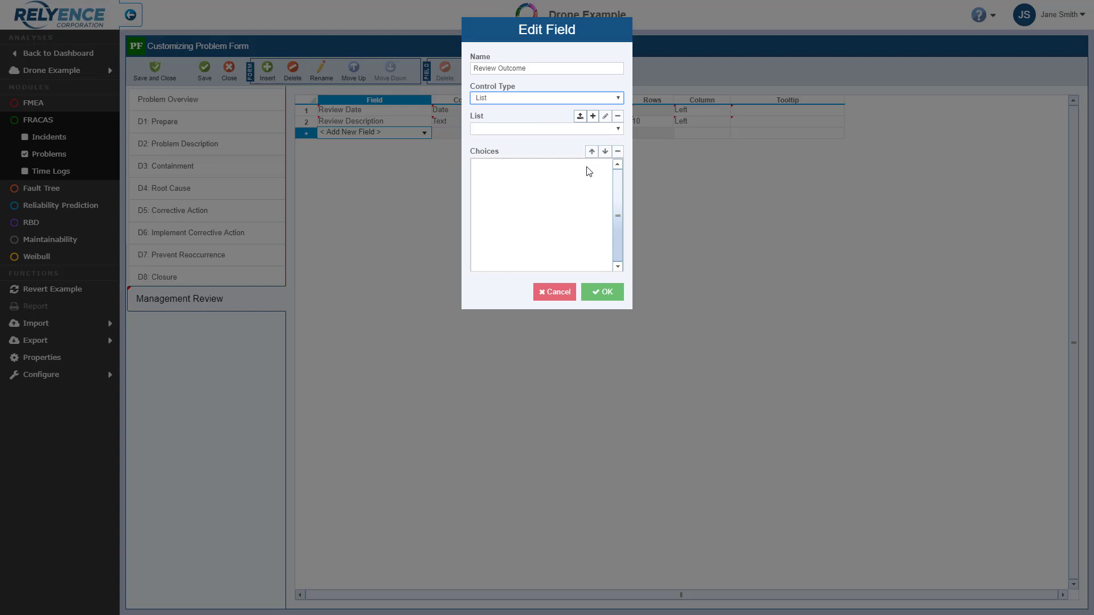
click(593, 117)
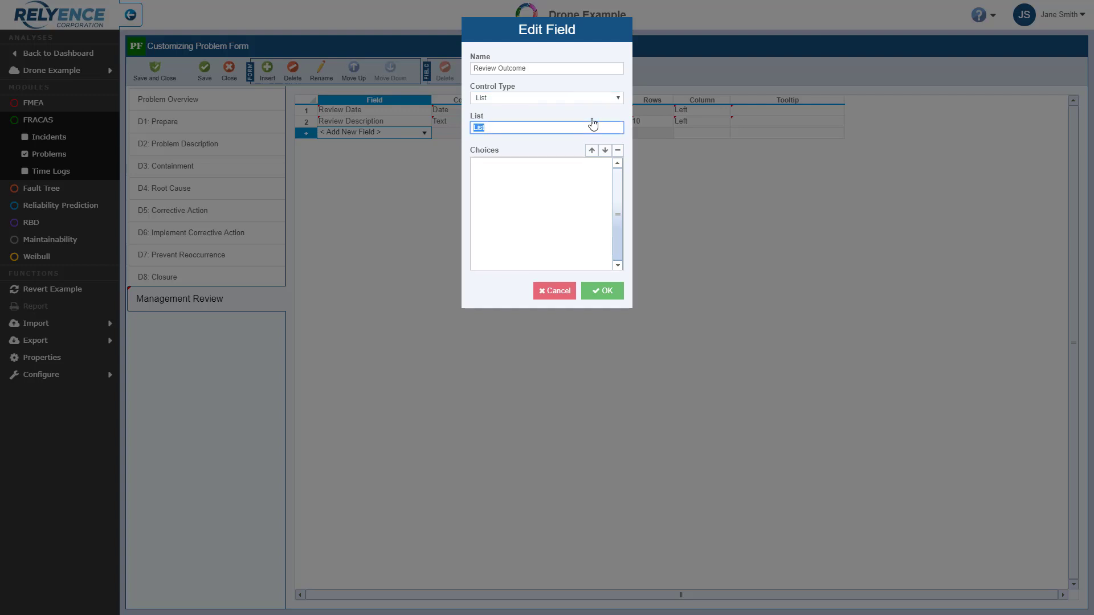
text(Review Outcome)
key(Return)
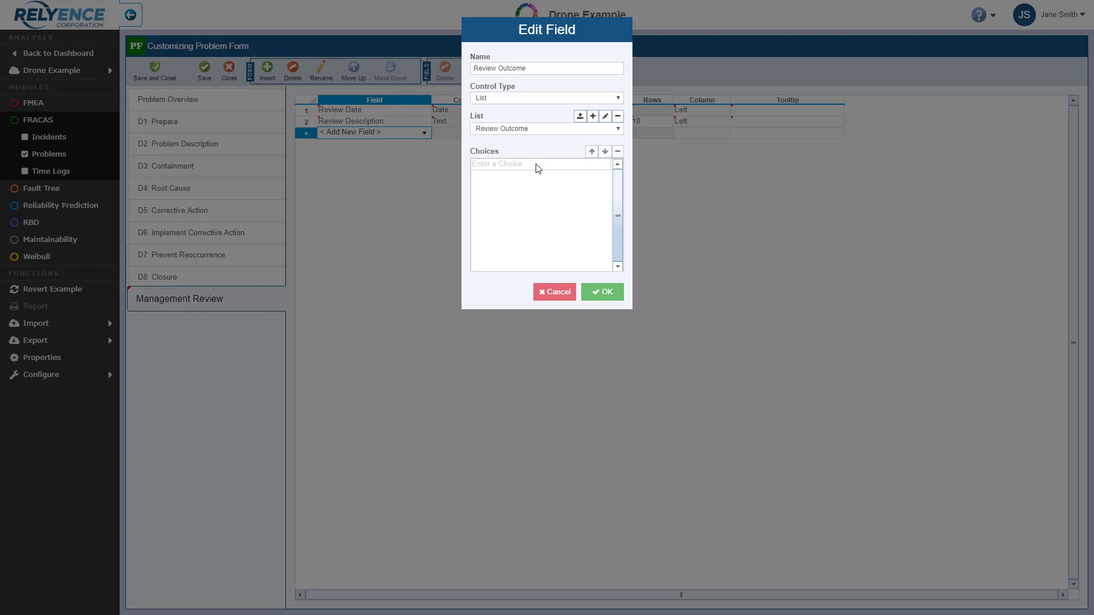
Step: Enter the list choices "Approved", "Requires Additional Action" and "Requires Additional Team Meeting", and confirm the Review Outcome field
click(538, 169)
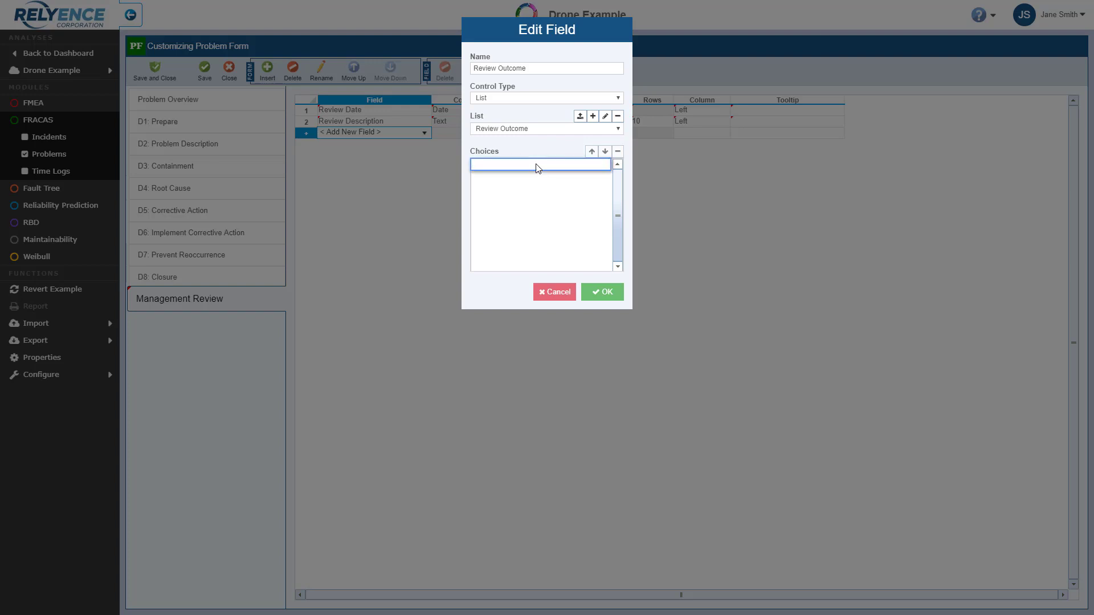
text(Approved)
key(Return)
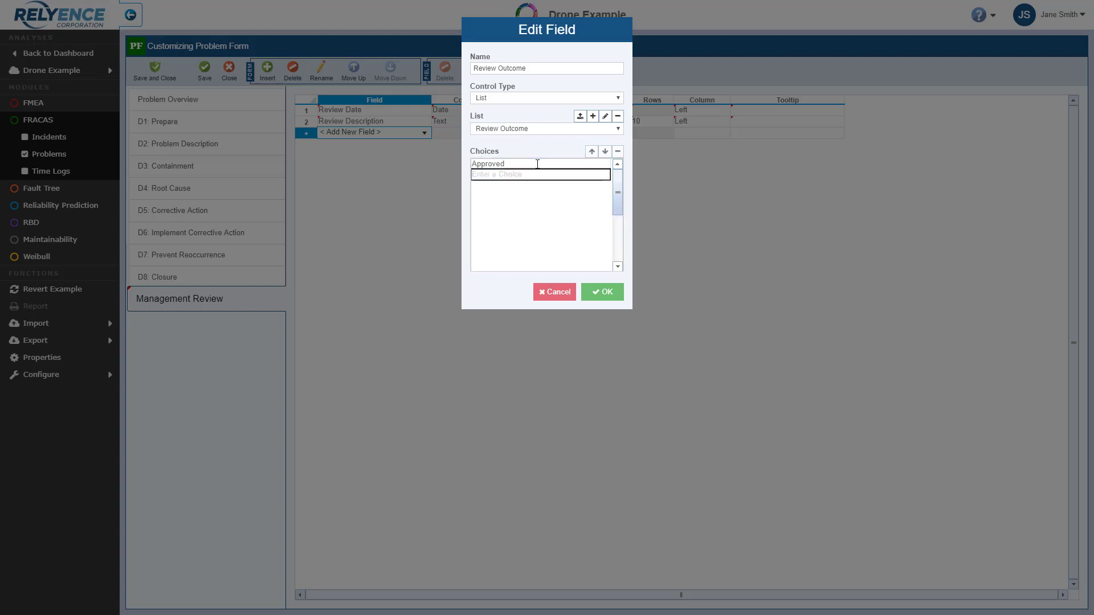
click(540, 175)
text(R)
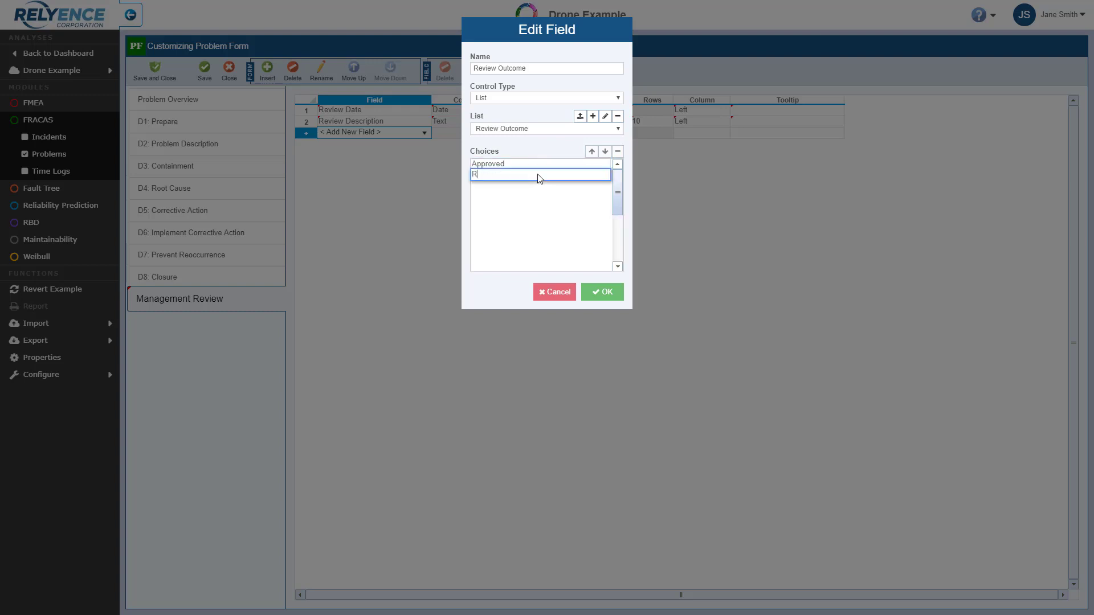
text(equires Additional Action)
key(Return)
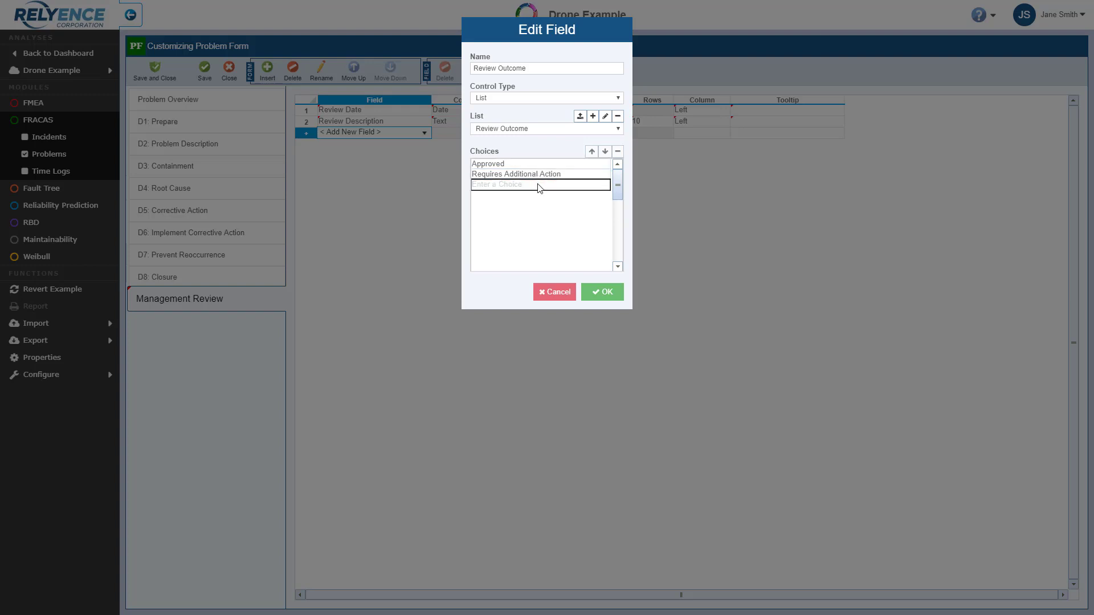
click(538, 185)
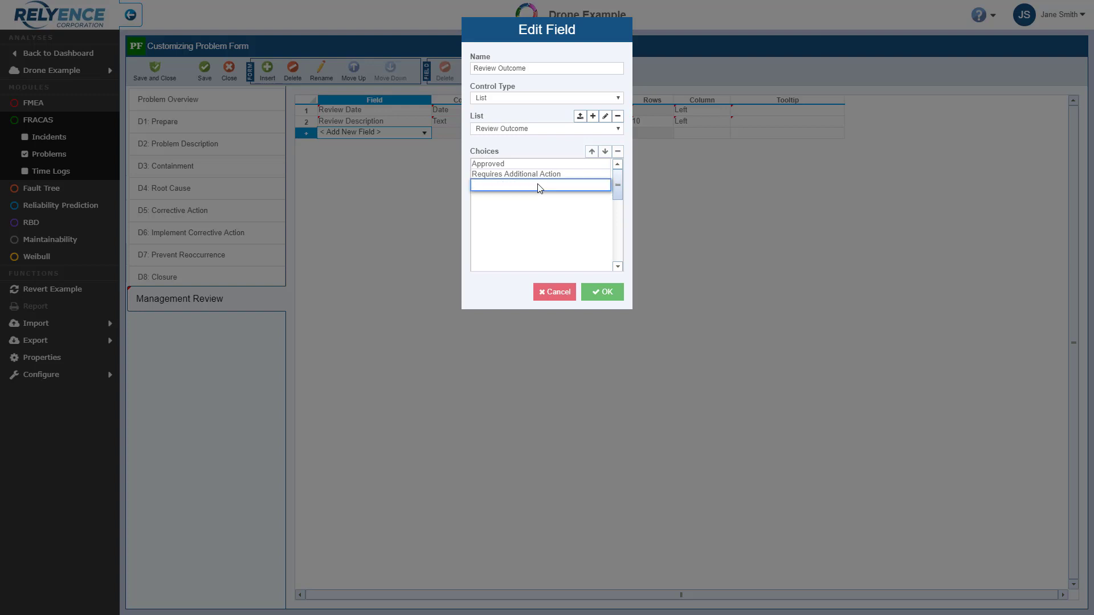
text(Requires Additional Team Meeting)
key(Return)
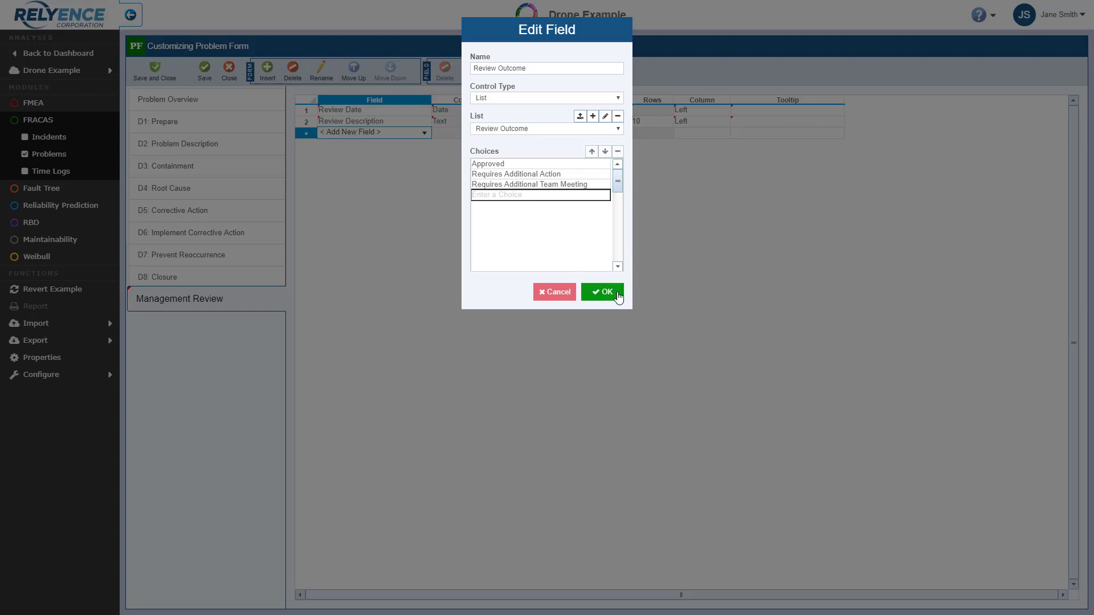
click(618, 297)
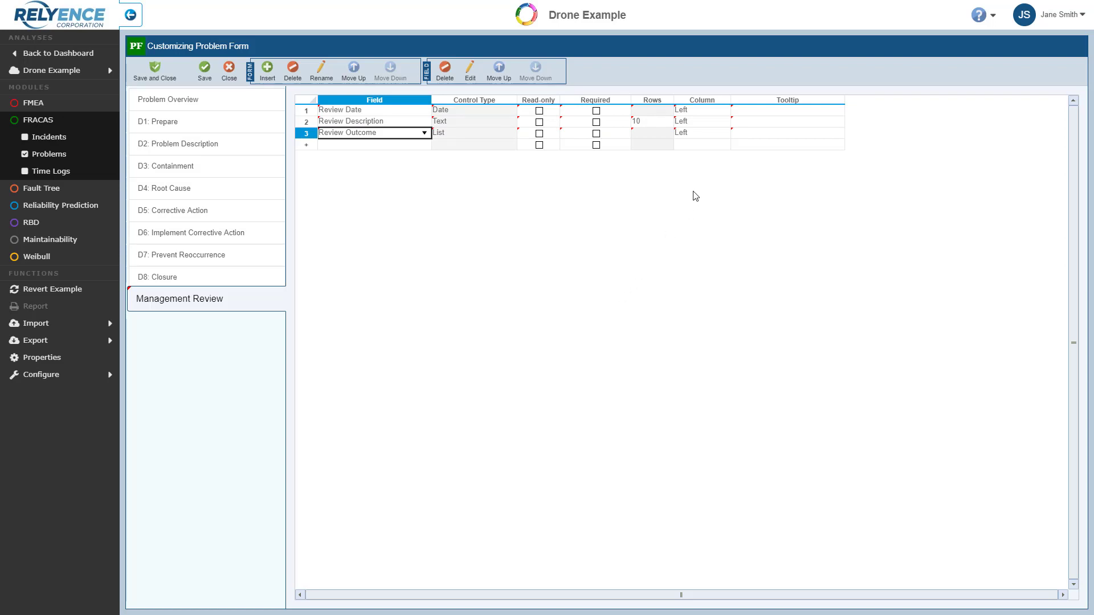
Step: Place the Review Outcome field in the Right column of the form
click(727, 135)
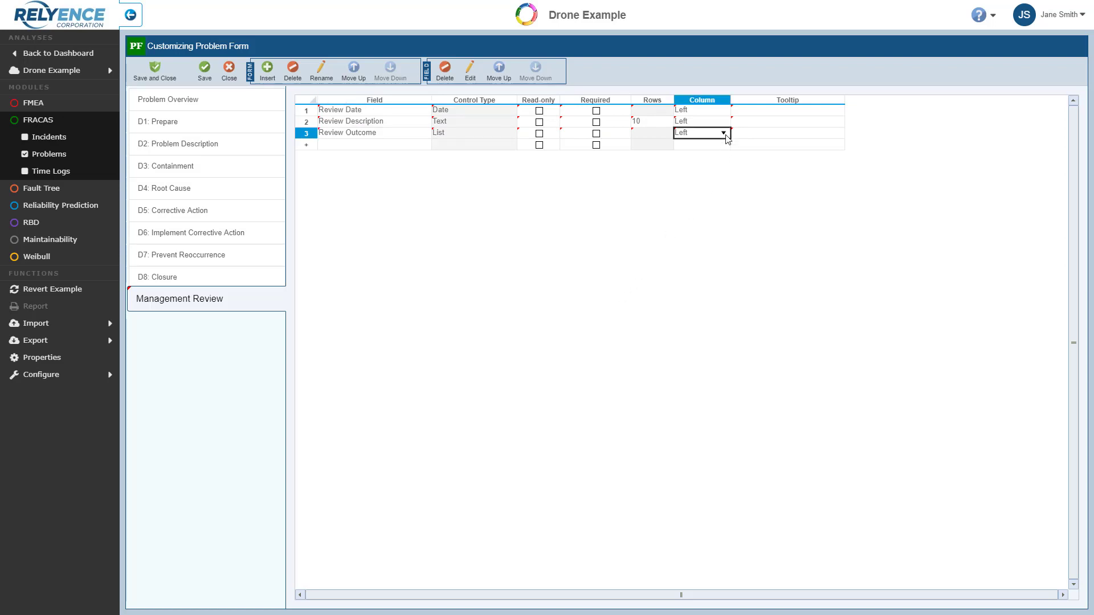
click(724, 134)
click(719, 165)
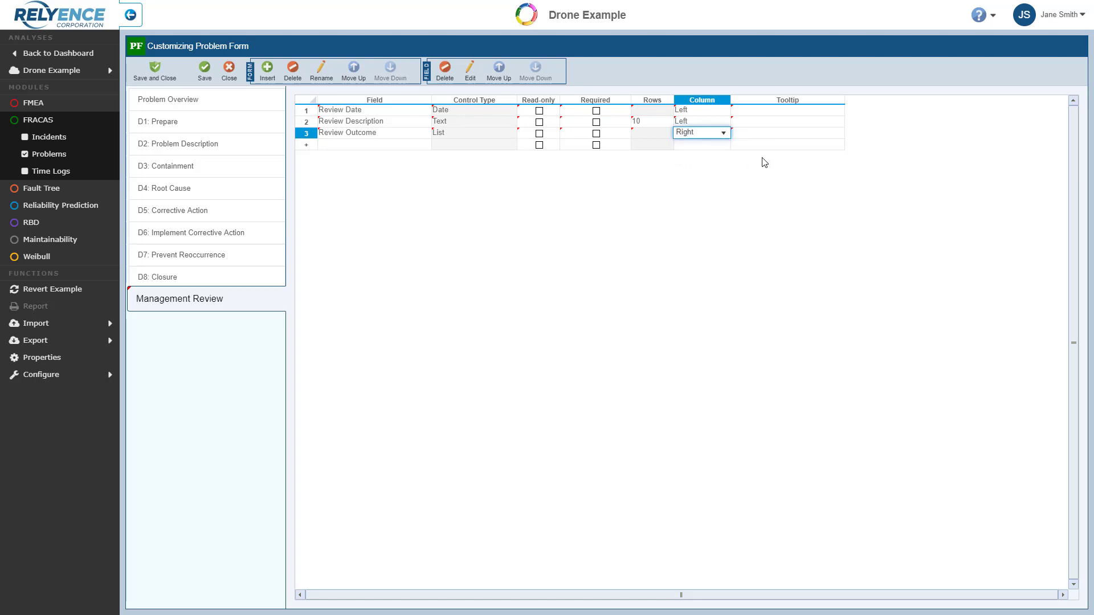
click(778, 138)
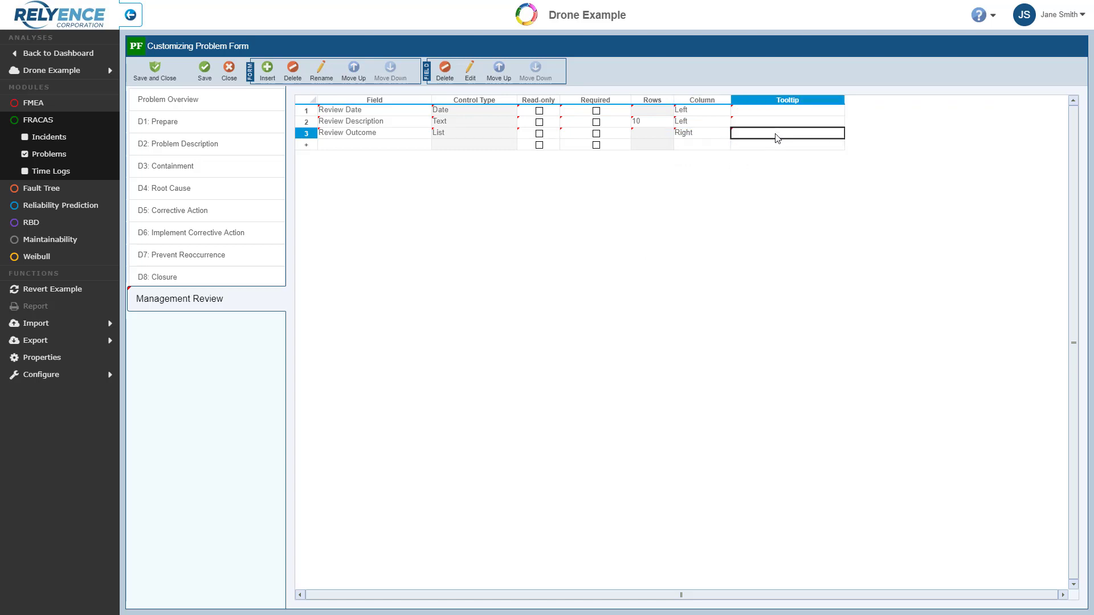
Step: Give the Review Outcome field the tooltip "Outcome of the review with management", then save and close the form customization
text(Outcome)
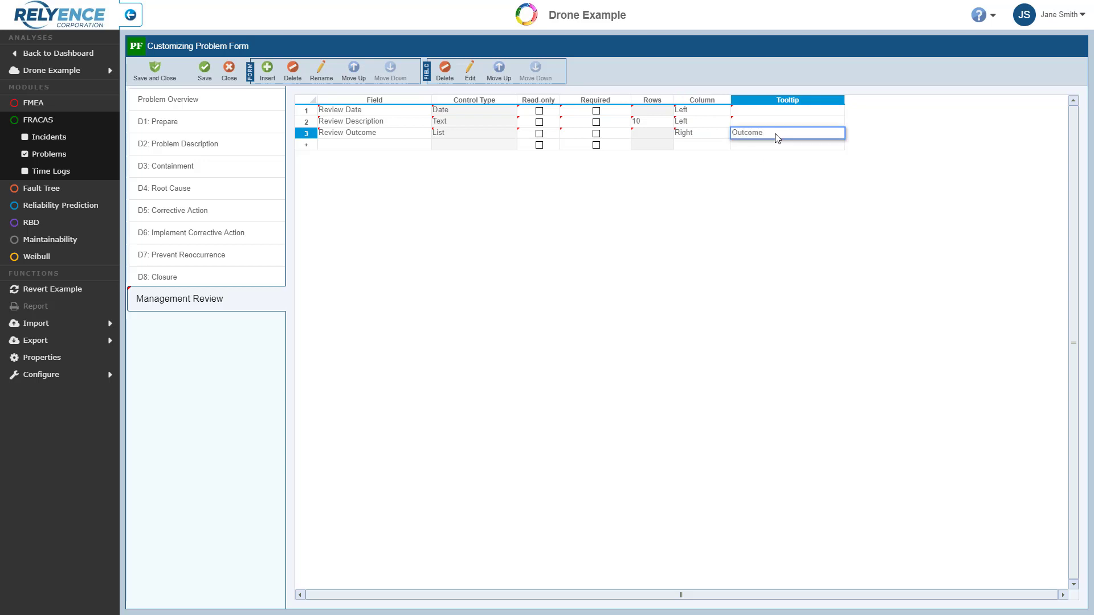
text( of the review with manageme)
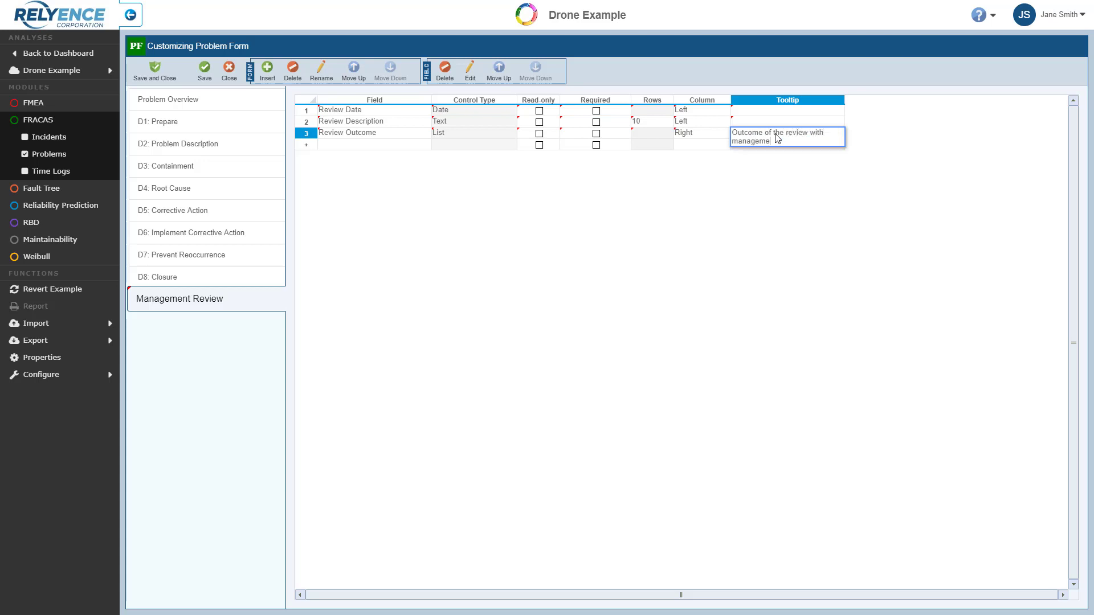
text(nt)
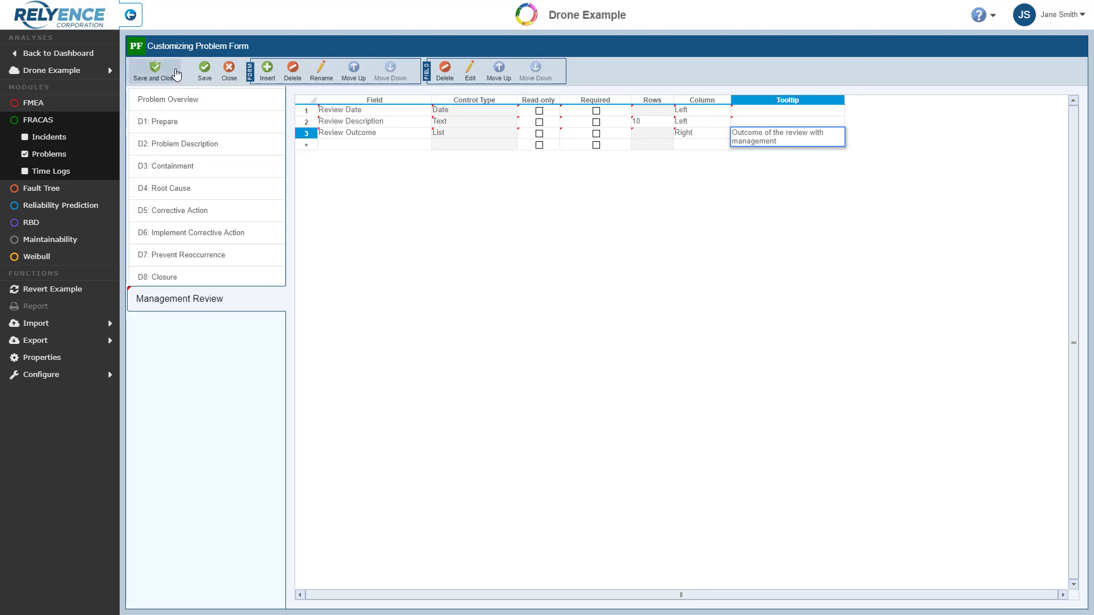
click(176, 74)
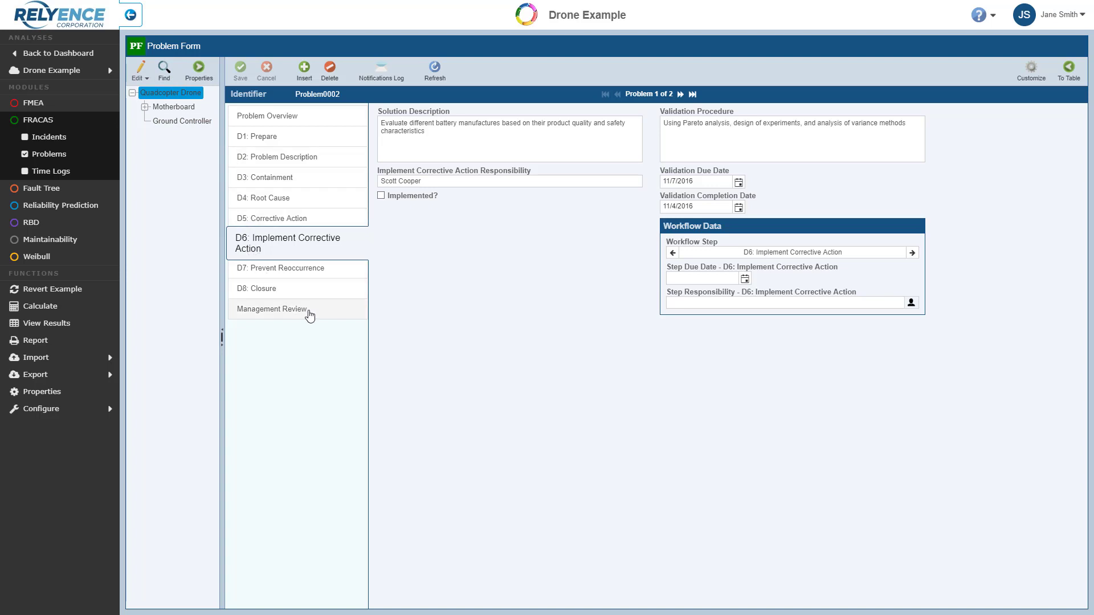
Step: Open the Management Review form of the problem and check the Review Outcome field's tooltip and list choices
click(341, 316)
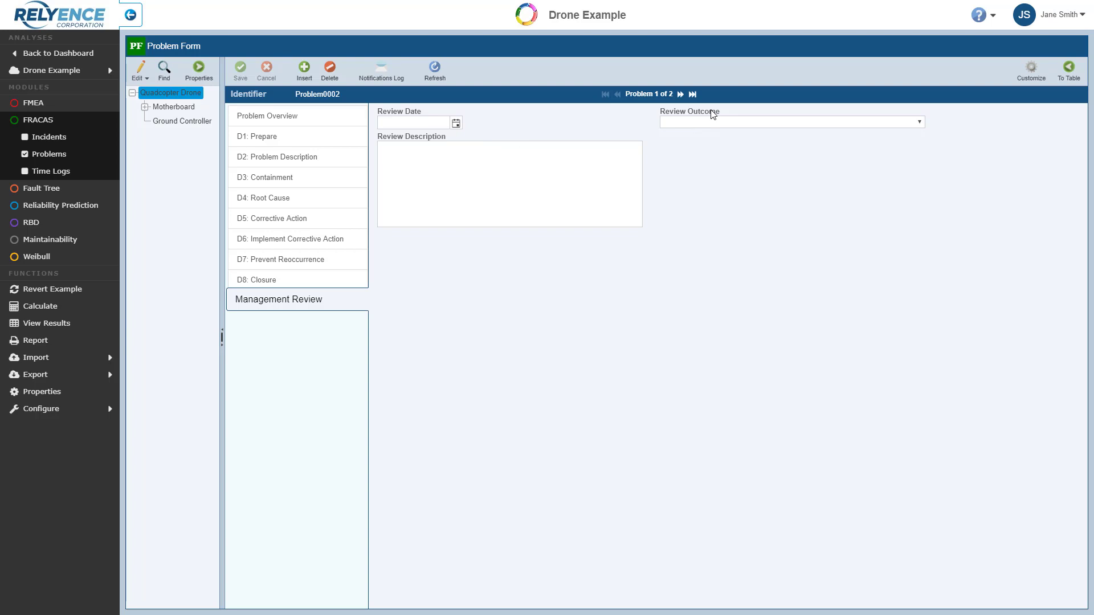
mouse_move(712, 114)
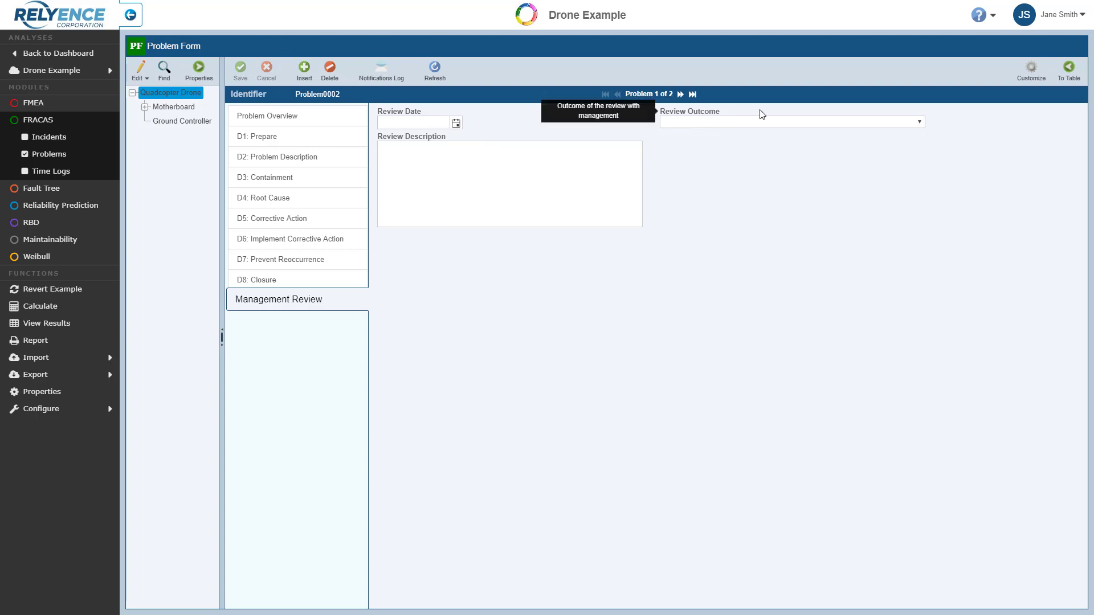
click(920, 122)
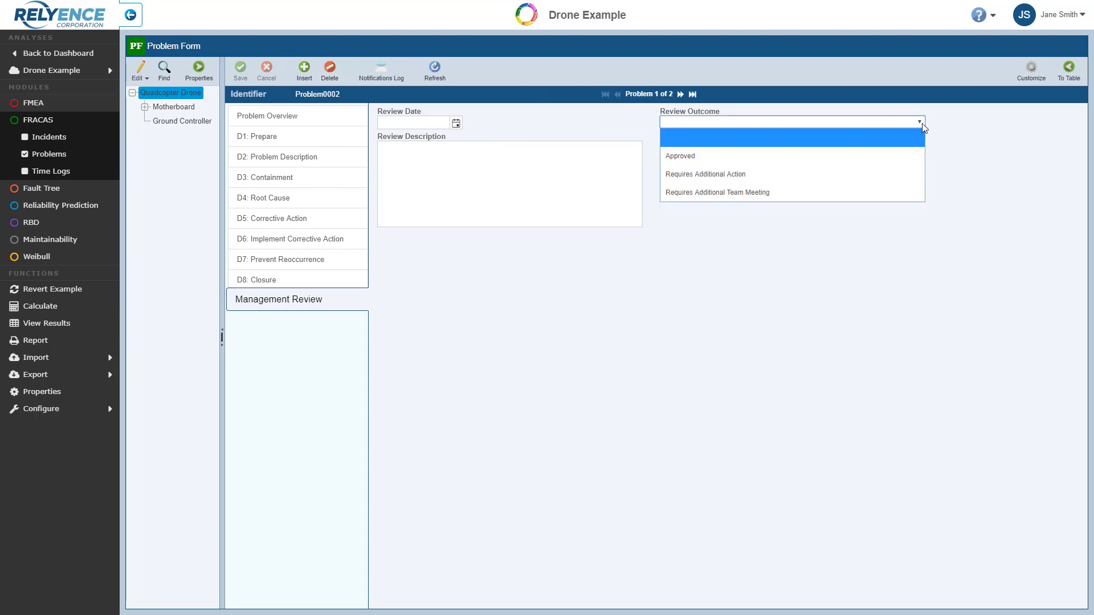
click(955, 128)
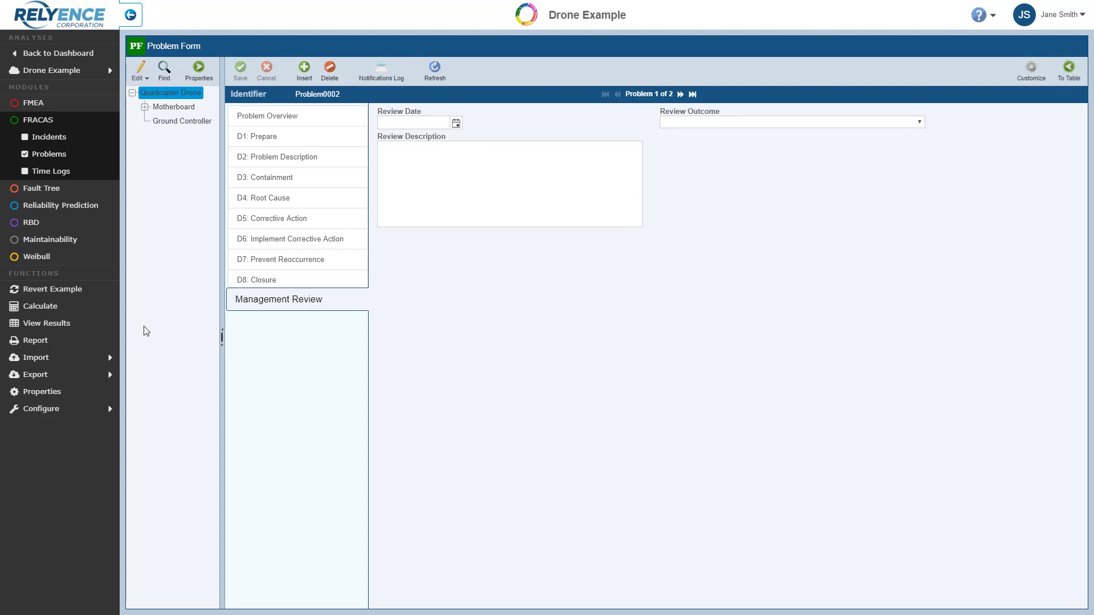
Step: Generate the Problem Report for the selected problem with all forms and view its Management Review section
click(64, 342)
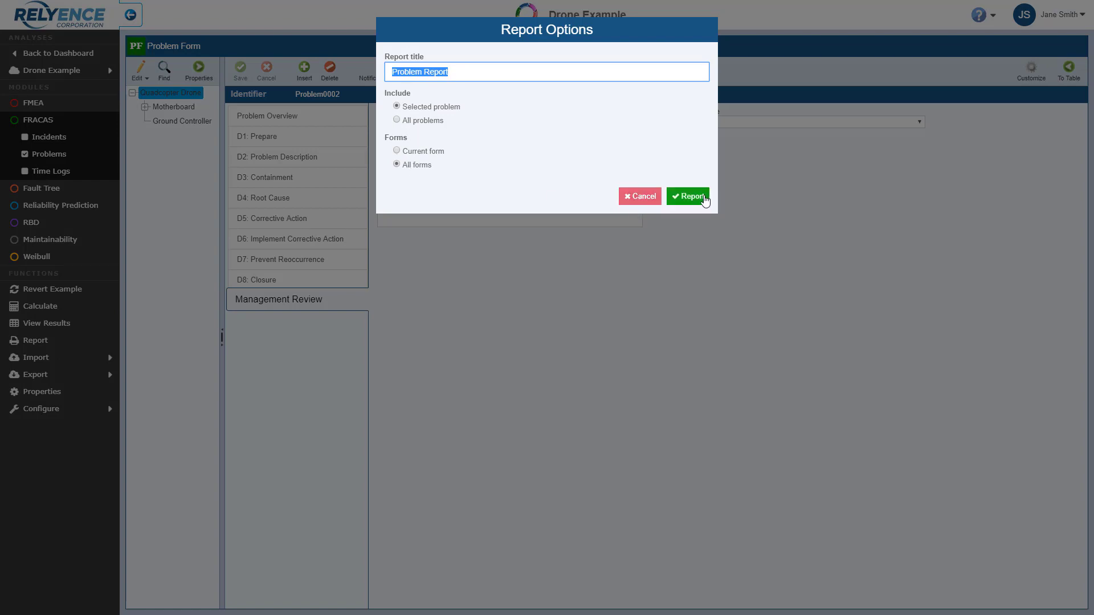
click(704, 197)
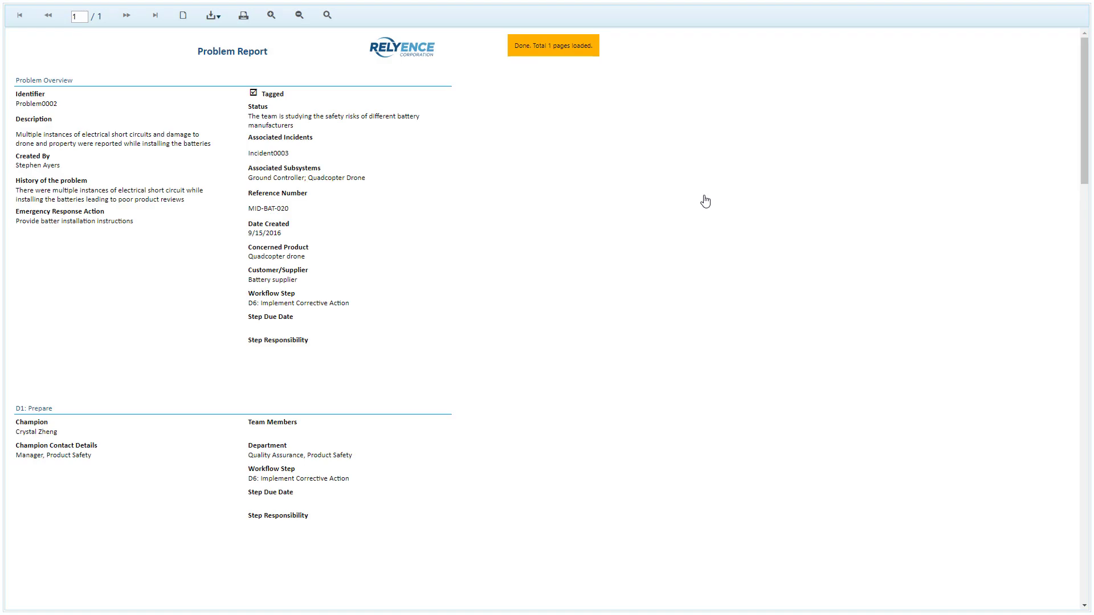
drag(1085, 177, 1091, 606)
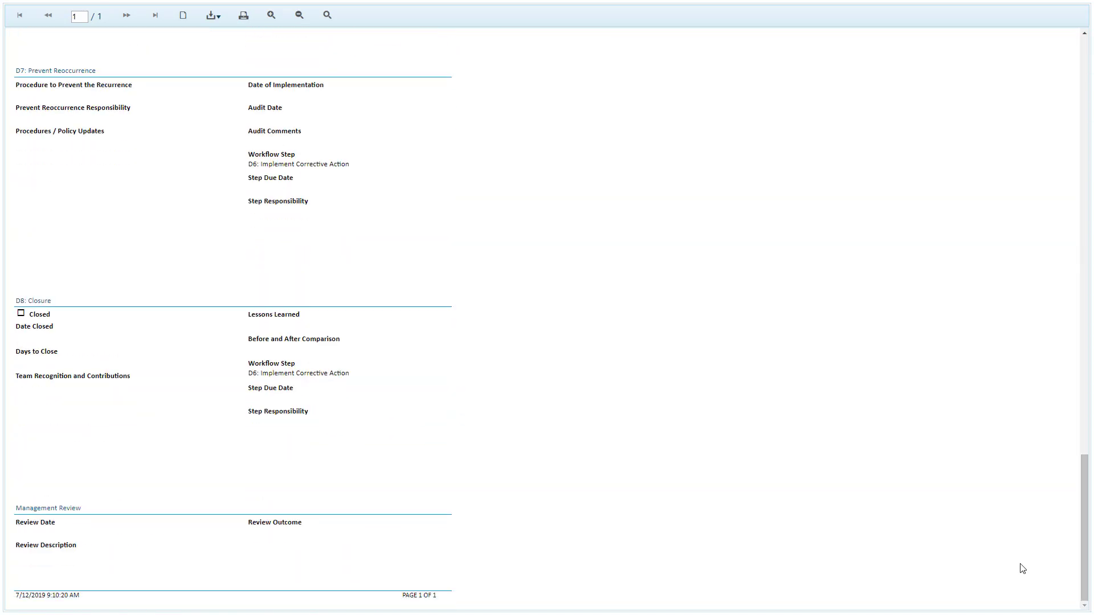